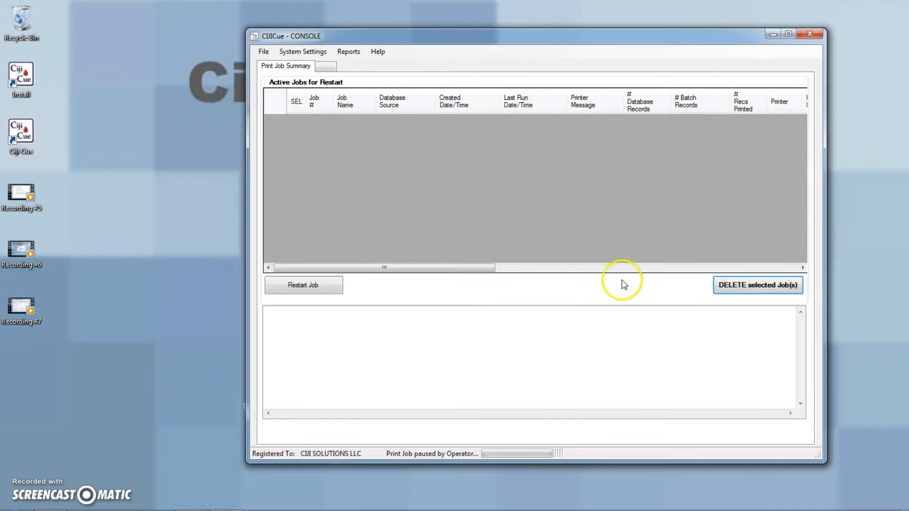
Step: Create a new print job and name it USDATEST_MD
{"action": "left_click", "coordinate": [264, 52]}
{"action": "left_click", "coordinate": [243, 46]}
{"action": "left_click", "coordinate": [263, 52]}
{"action": "left_click", "coordinate": [294, 64]}
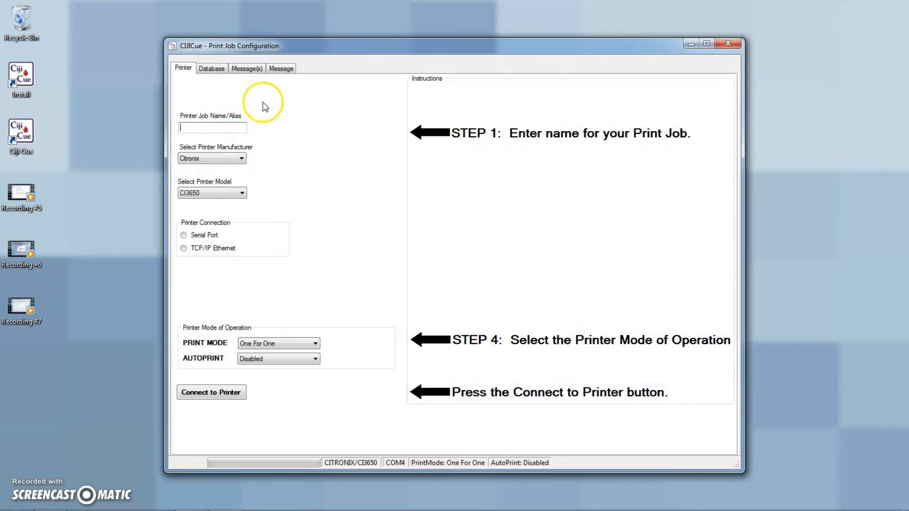
{"action": "left_click", "coordinate": [185, 128]}
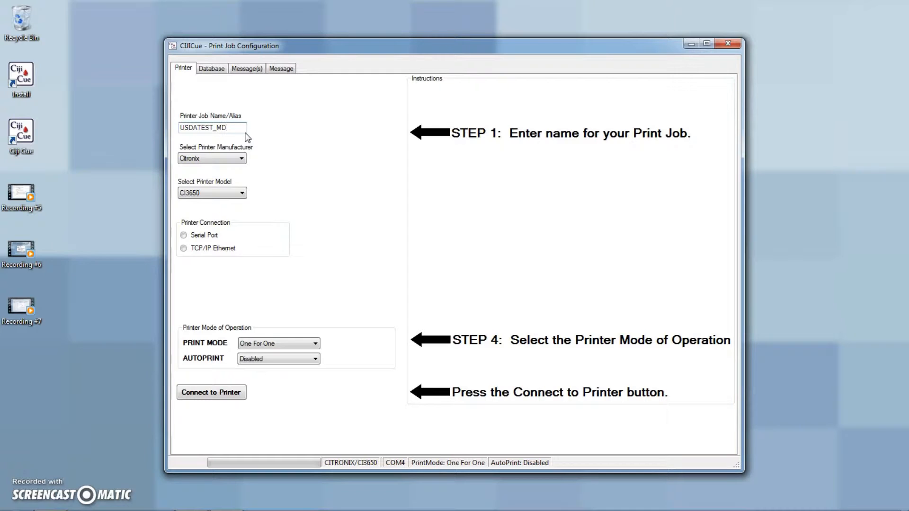
{"action": "left_click", "coordinate": [269, 158]}
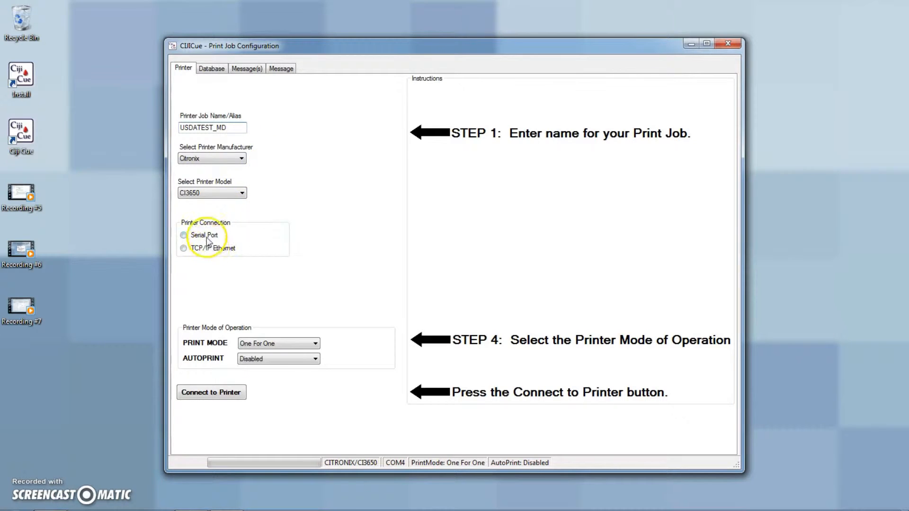
Step: Set the printer connection to TCP/IP Ethernet, locate the printer at 192.168.1.16 and connect to it
{"action": "left_click", "coordinate": [211, 251]}
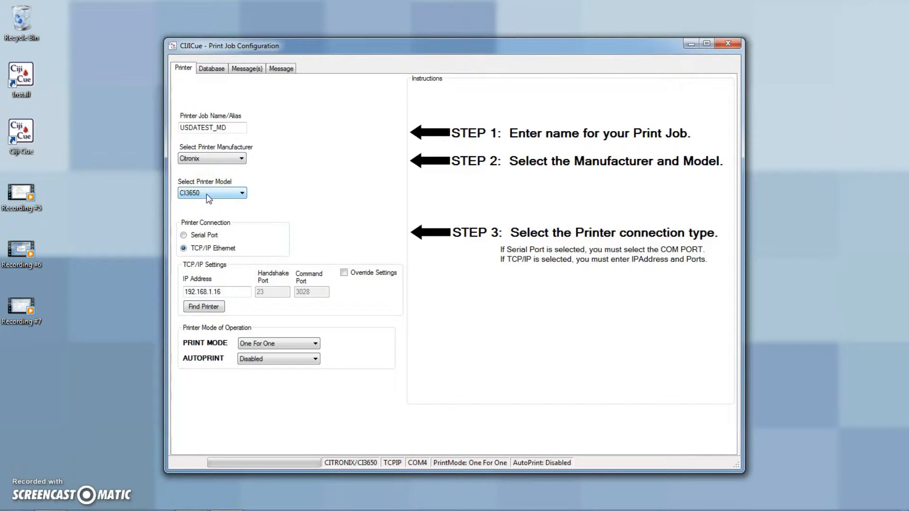
{"action": "left_click", "coordinate": [201, 308]}
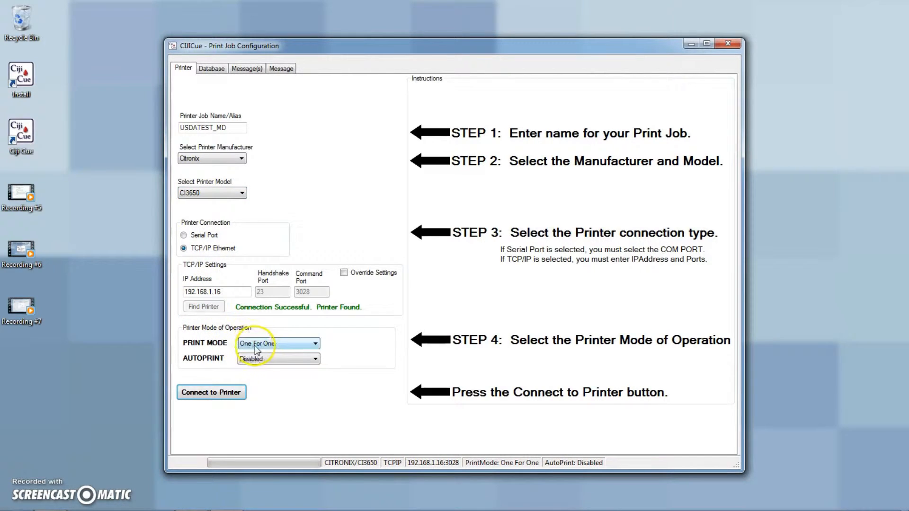
{"action": "left_click", "coordinate": [212, 402]}
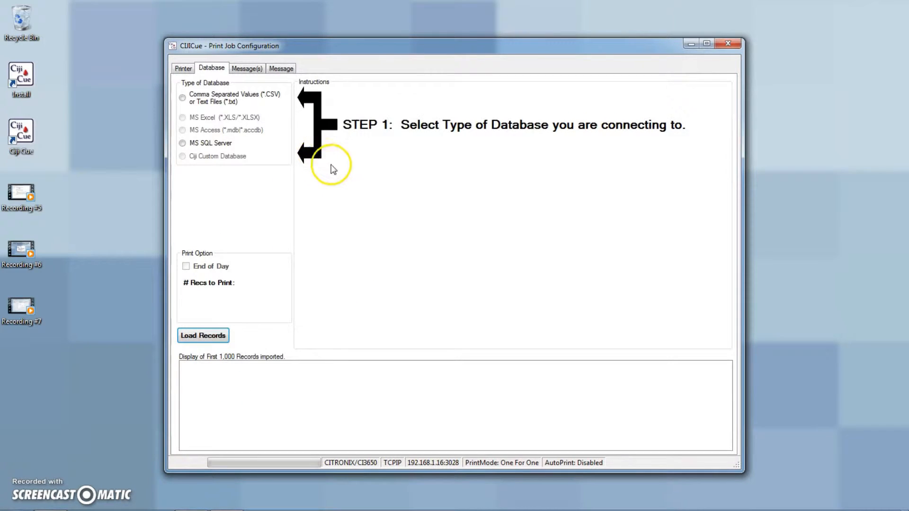
Step: Connect to the MS SQL Server OFFICE\CIJIEXPRESS using SQL Server Security, entering the database username and password
{"action": "left_click", "coordinate": [207, 147]}
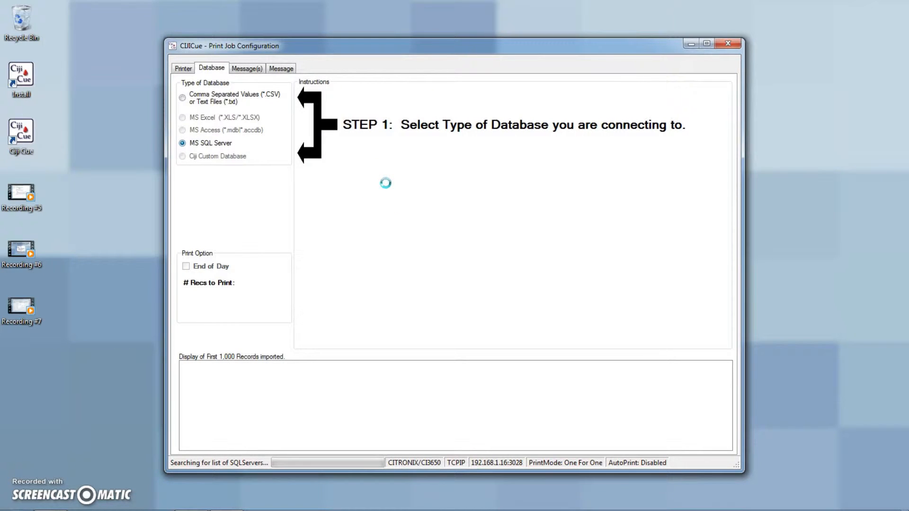
{"action": "left_click", "coordinate": [392, 119]}
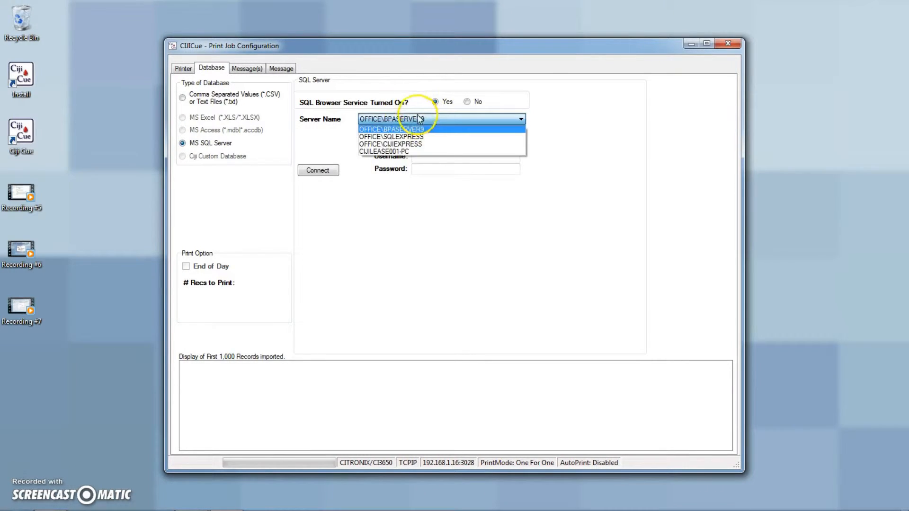
{"action": "left_click", "coordinate": [391, 144]}
{"action": "left_click", "coordinate": [375, 145]}
{"action": "left_click", "coordinate": [419, 158]}
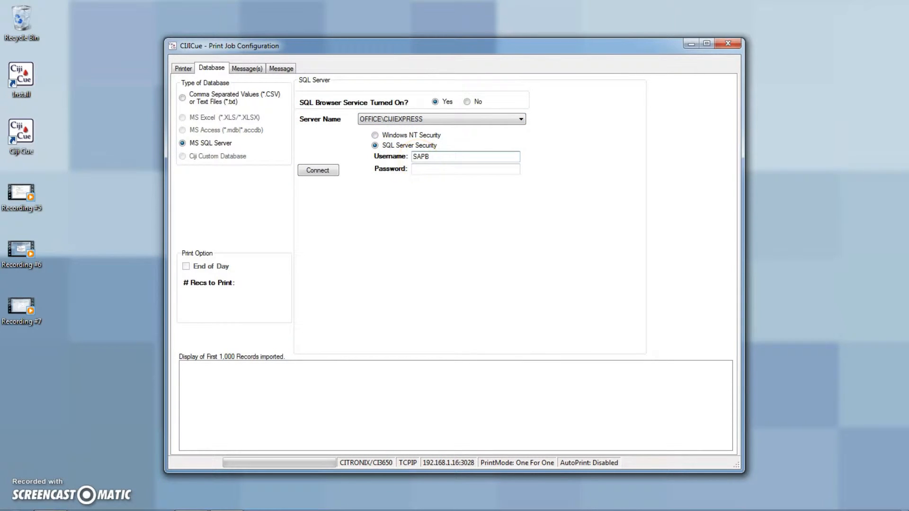
{"action": "key", "text": "Tab"}
{"action": "left_click", "coordinate": [318, 170]}
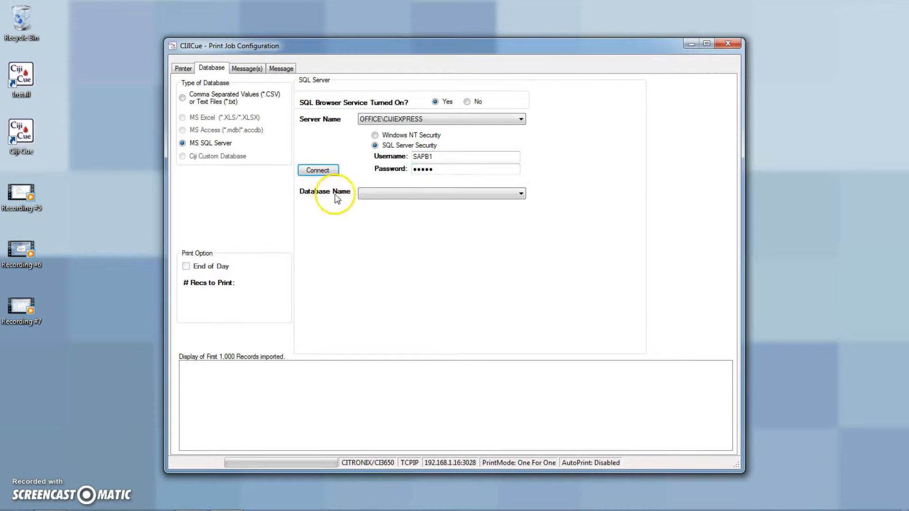
Step: Choose the SAPB1 database and its USDA table as the data source
{"action": "left_click", "coordinate": [375, 193]}
{"action": "left_click", "coordinate": [373, 215]}
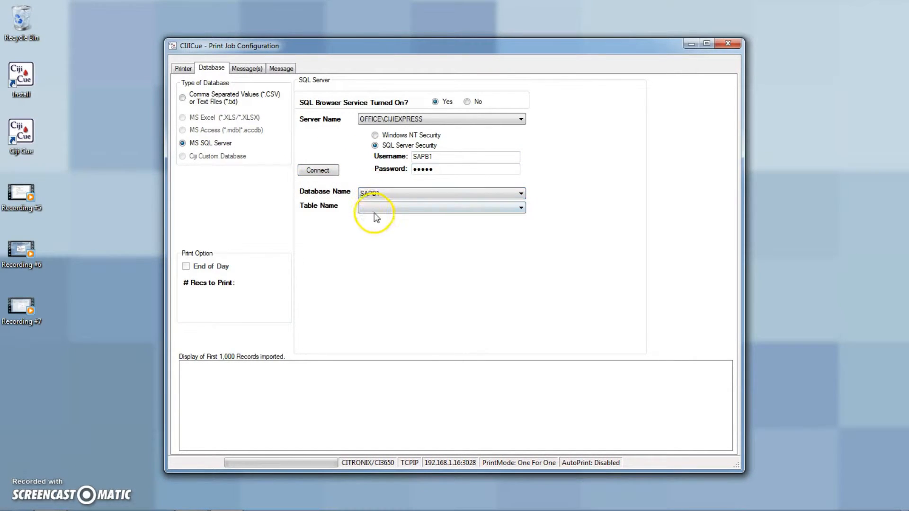
{"action": "left_click", "coordinate": [381, 208]}
{"action": "left_click", "coordinate": [371, 269]}
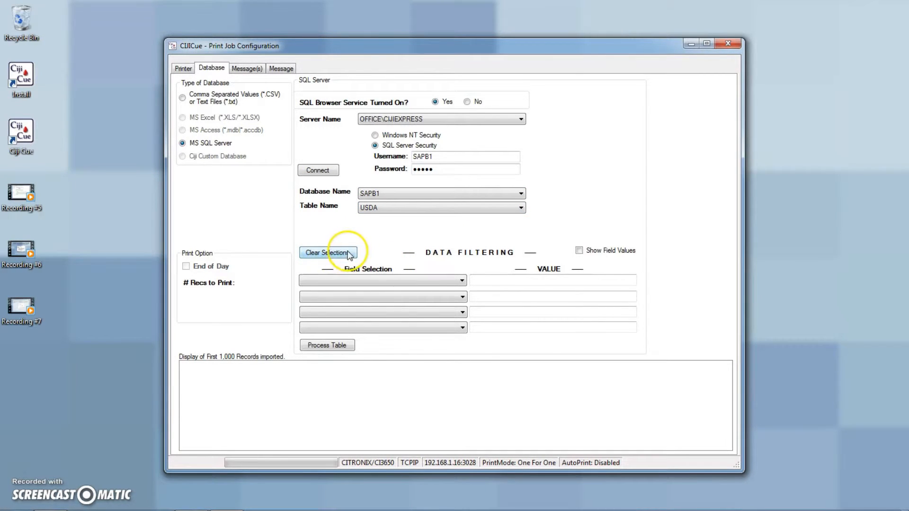
Step: Try a data filter on the Product field with value A100202, showing field values, and clear the filter selections
{"action": "left_click", "coordinate": [370, 280]}
{"action": "left_click", "coordinate": [363, 293]}
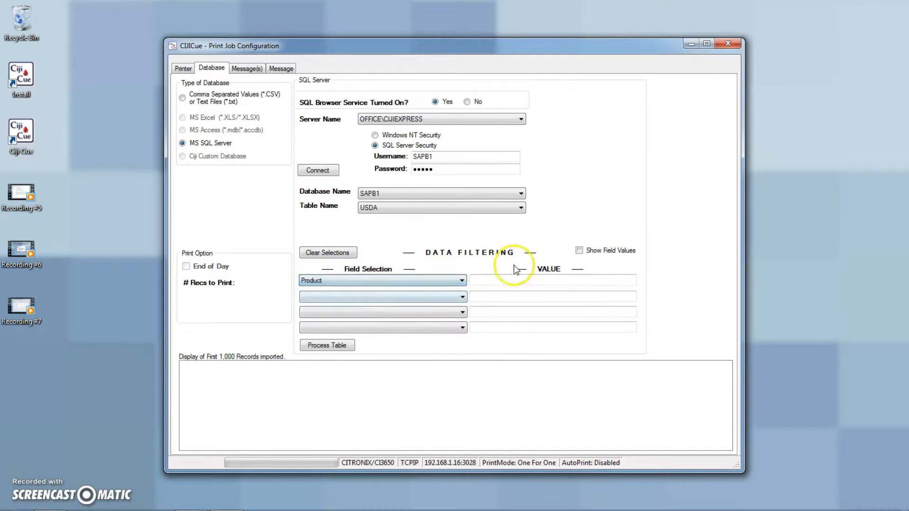
{"action": "left_click", "coordinate": [579, 251]}
{"action": "left_click", "coordinate": [564, 280]}
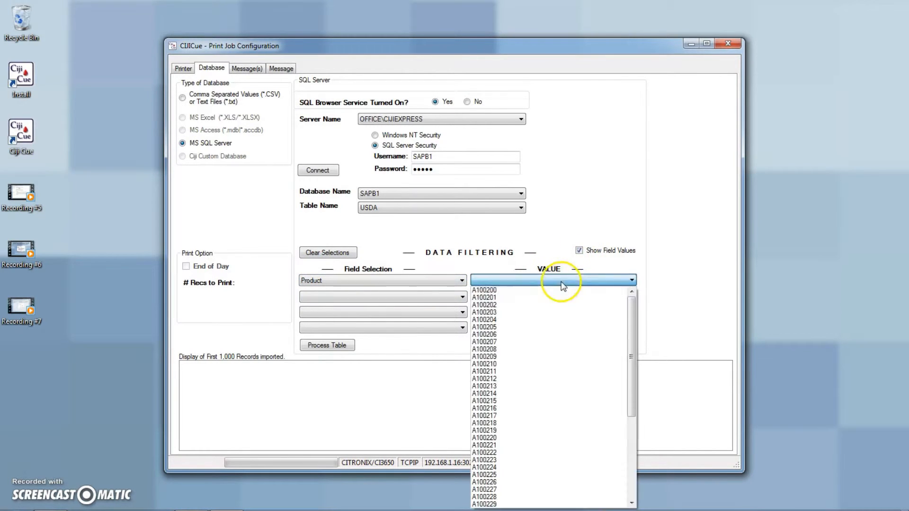
{"action": "left_click", "coordinate": [553, 303]}
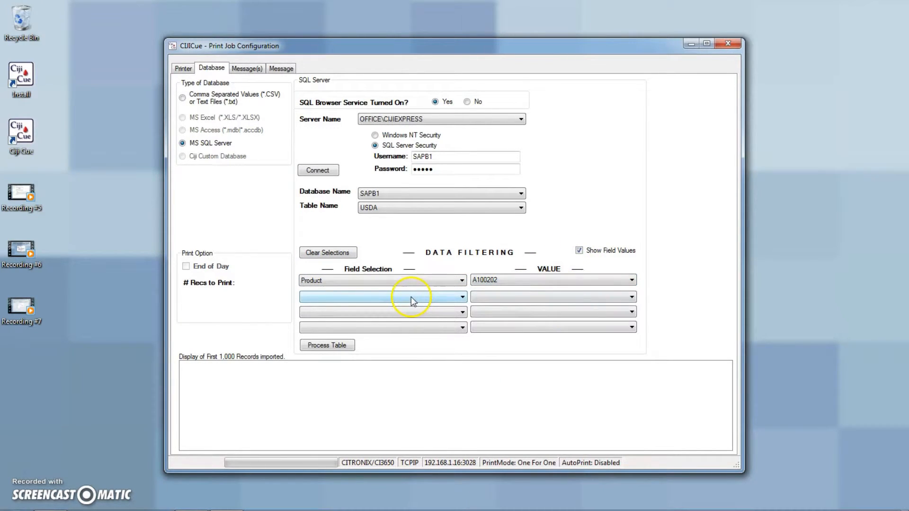
{"action": "left_click", "coordinate": [316, 255]}
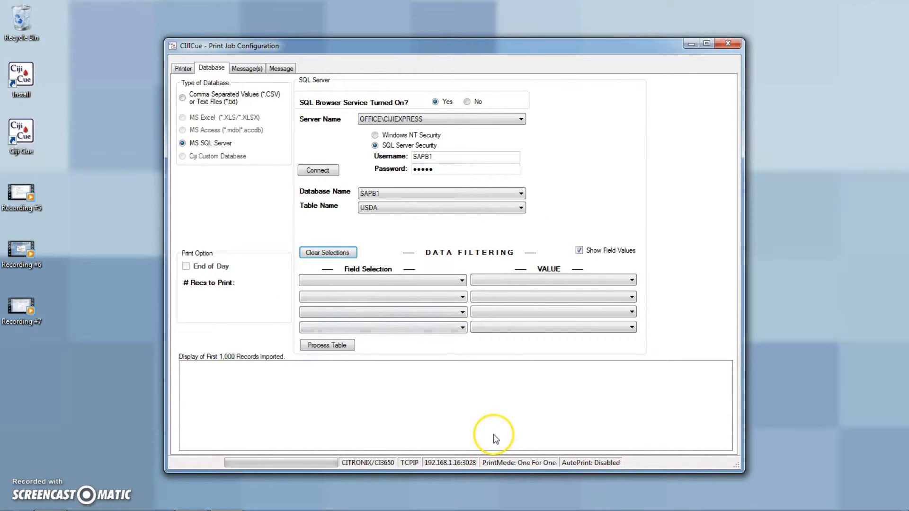
Step: Process the USDA table without filters and load its records for printing
{"action": "left_click", "coordinate": [317, 346]}
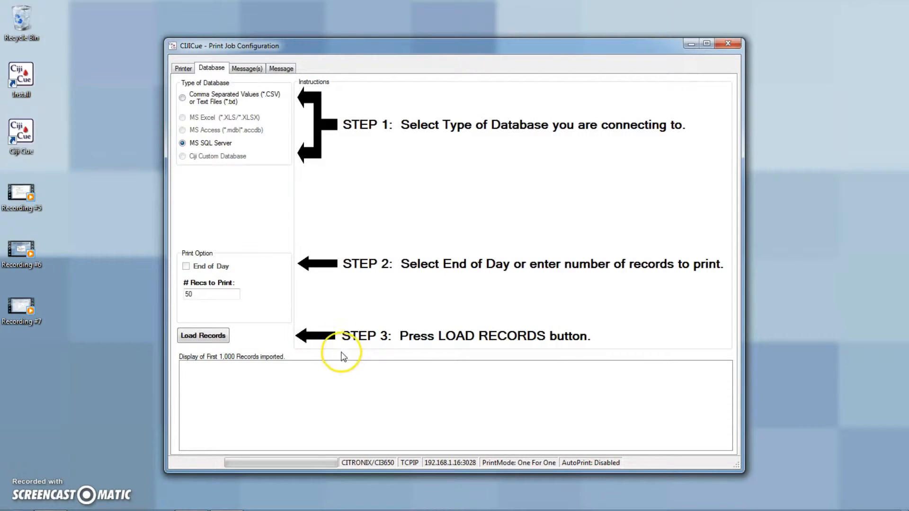
{"action": "left_click", "coordinate": [201, 336]}
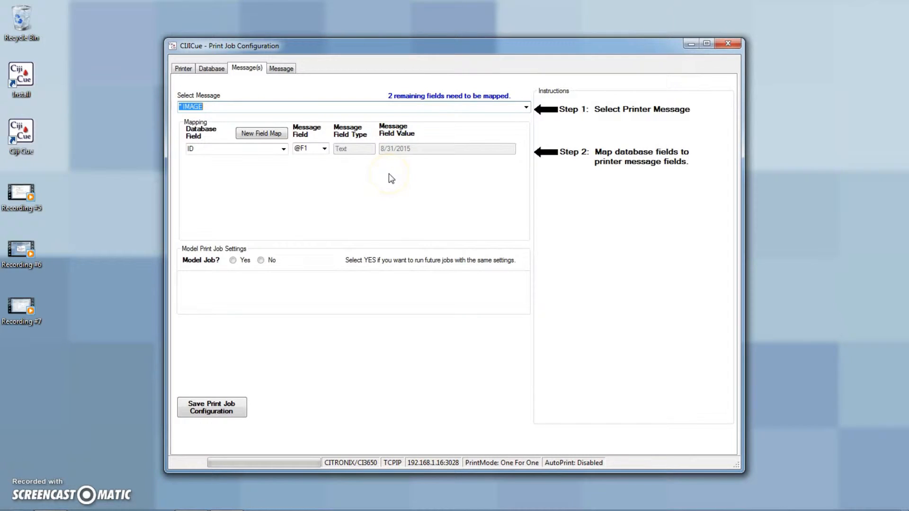
{"action": "left_click", "coordinate": [283, 149]}
{"action": "left_click", "coordinate": [232, 174]}
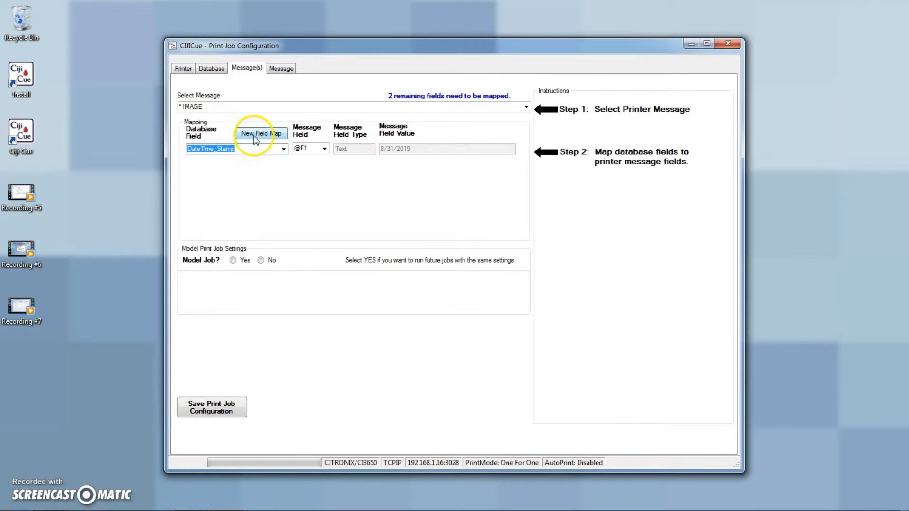
{"action": "left_click", "coordinate": [255, 134]}
{"action": "left_click", "coordinate": [283, 164]}
{"action": "left_click", "coordinate": [283, 164]}
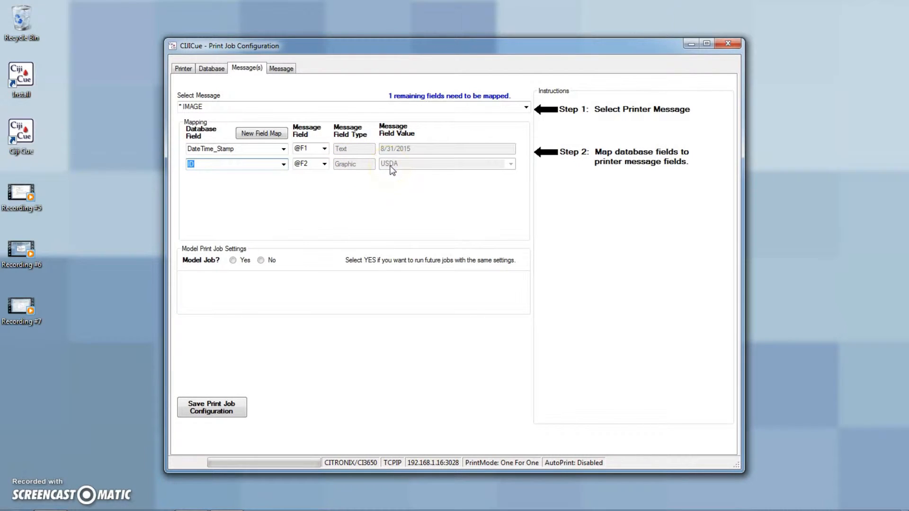
{"action": "left_click", "coordinate": [283, 164]}
{"action": "left_click", "coordinate": [227, 211]}
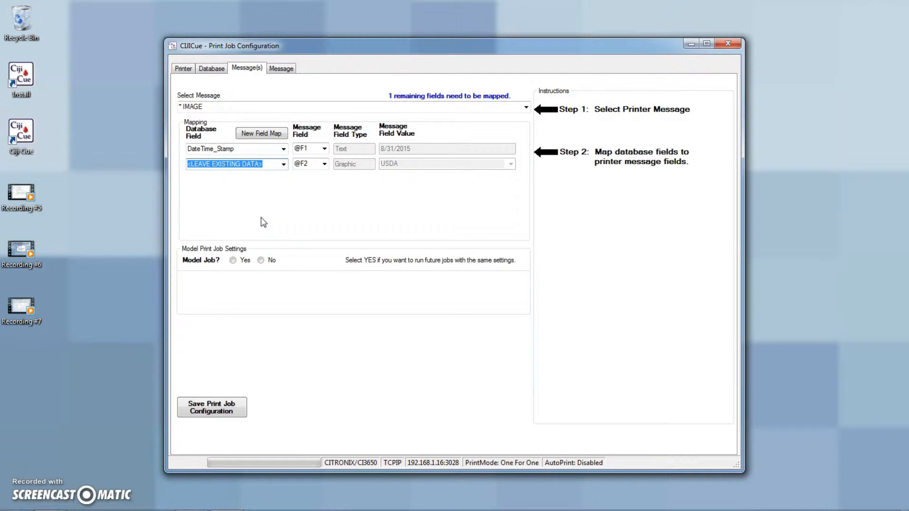
{"action": "left_click", "coordinate": [261, 134]}
{"action": "left_click", "coordinate": [283, 180]}
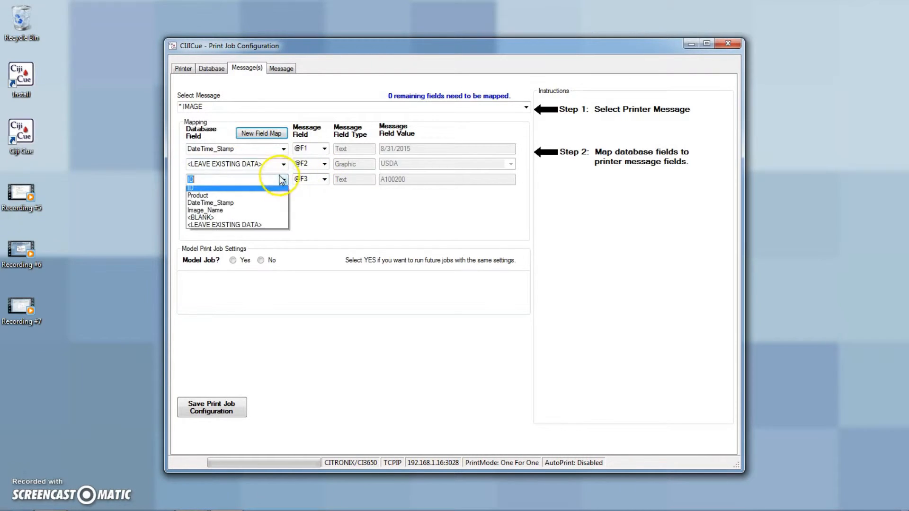
{"action": "left_click", "coordinate": [222, 188]}
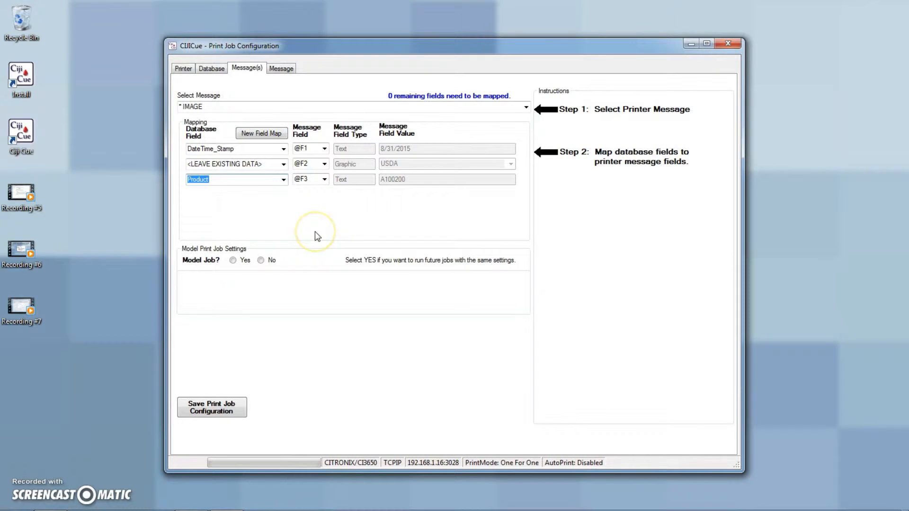
Step: Make this a model job with modeled data source settings and save the print job configuration
{"action": "left_click", "coordinate": [233, 260]}
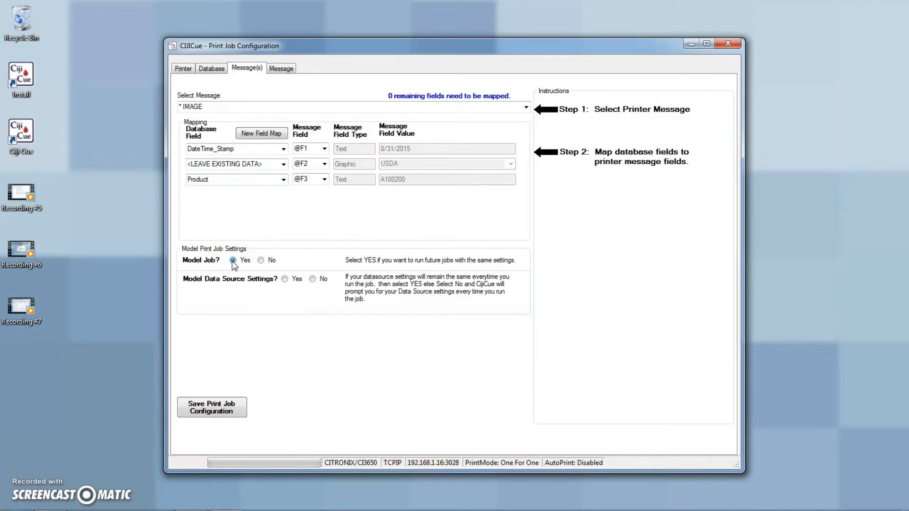
{"action": "left_click", "coordinate": [284, 280]}
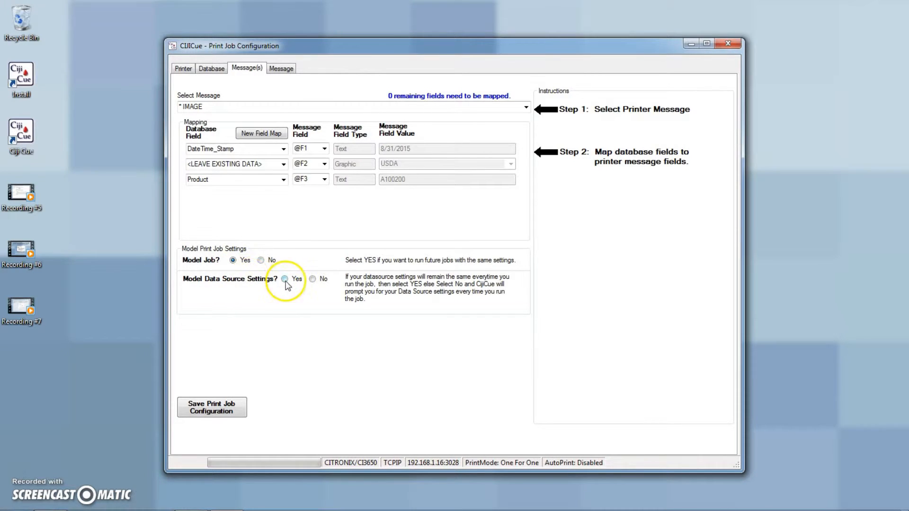
{"action": "left_click", "coordinate": [285, 280]}
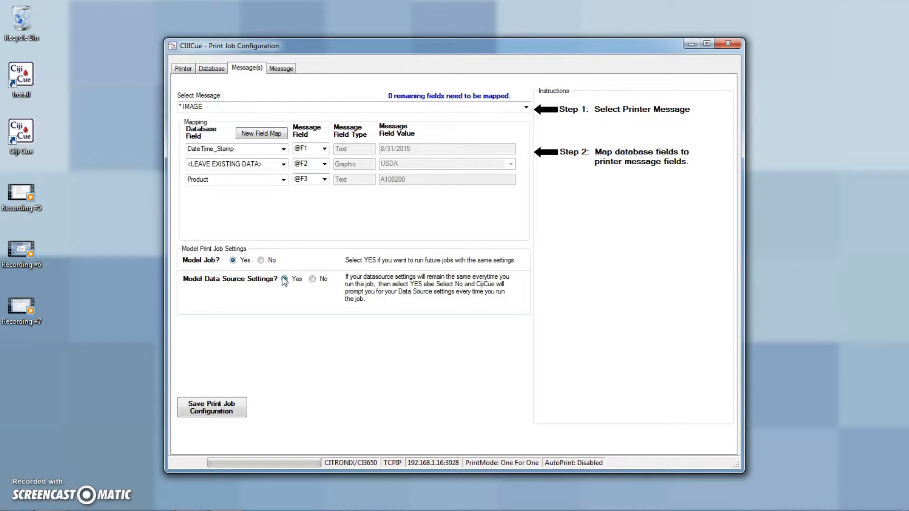
{"action": "left_click", "coordinate": [284, 280]}
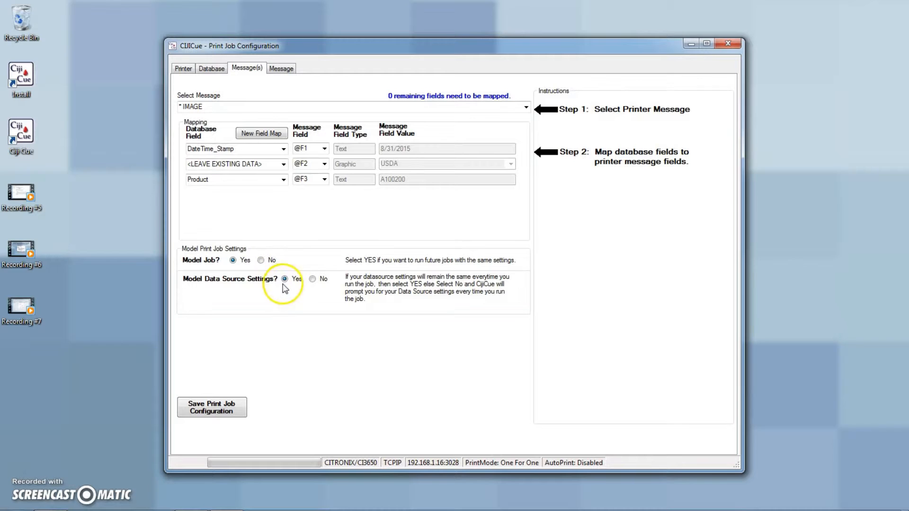
{"action": "left_click", "coordinate": [222, 406]}
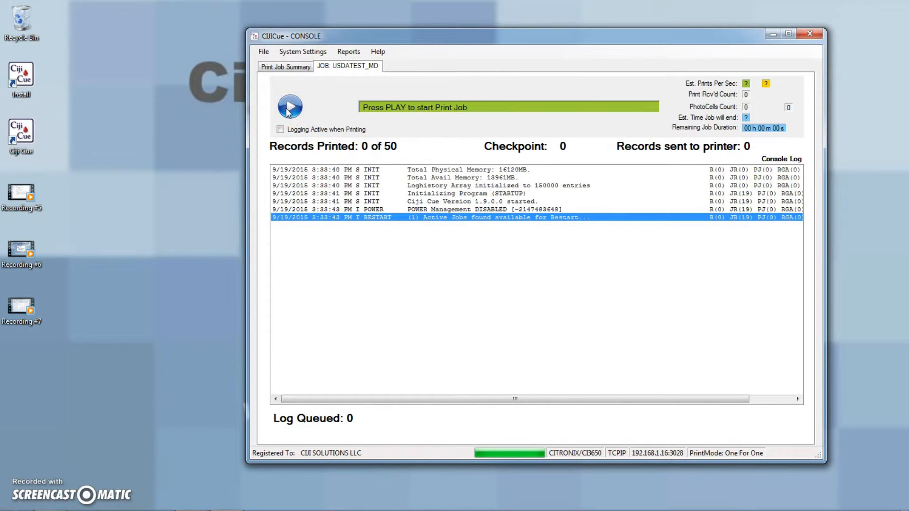
Step: Exit the console, confirm closing it, and launch Ciji Cue again from the desktop
{"action": "left_click", "coordinate": [805, 33]}
{"action": "left_click", "coordinate": [447, 303]}
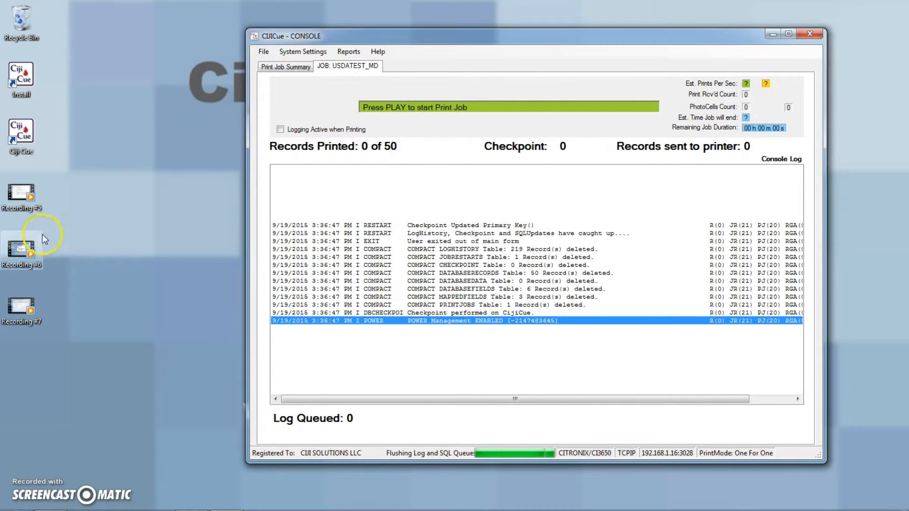
{"action": "double_click", "coordinate": [19, 128]}
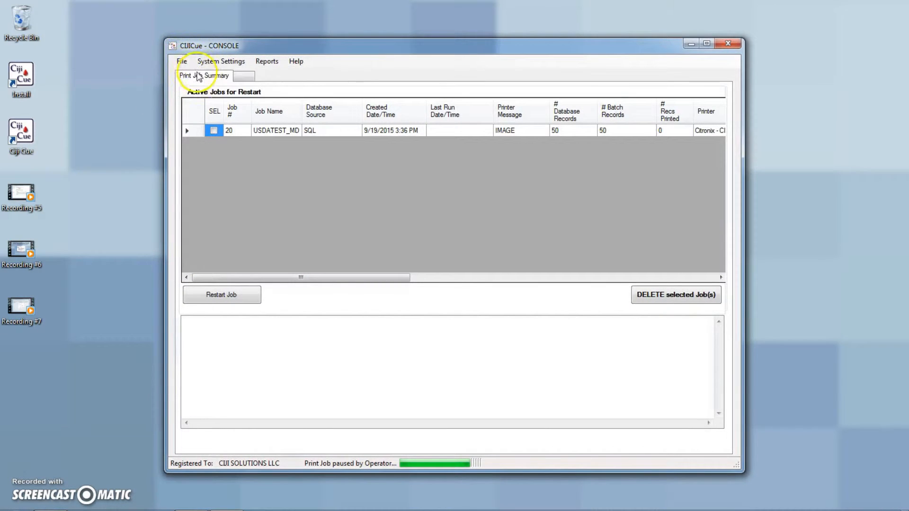
Step: Run the saved USDATEST_MD print job and accept its modeled data source
{"action": "left_click", "coordinate": [181, 62]}
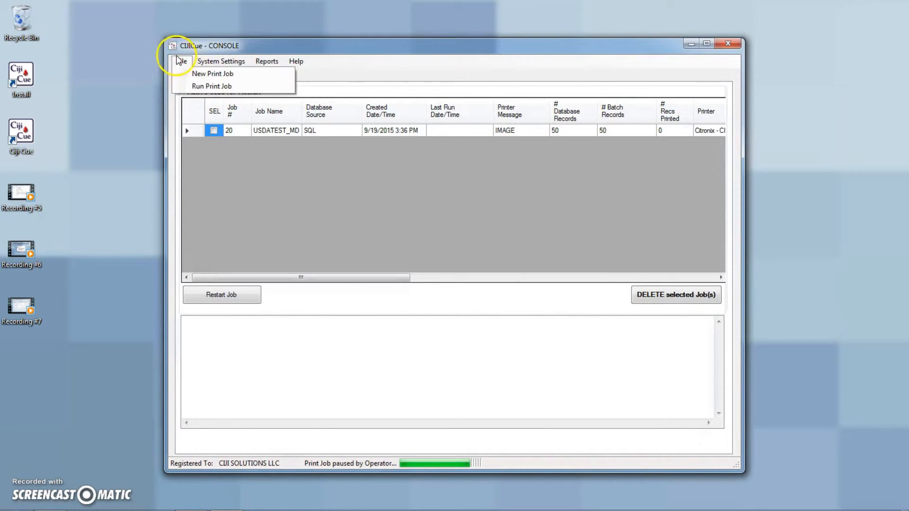
{"action": "left_click", "coordinate": [229, 87]}
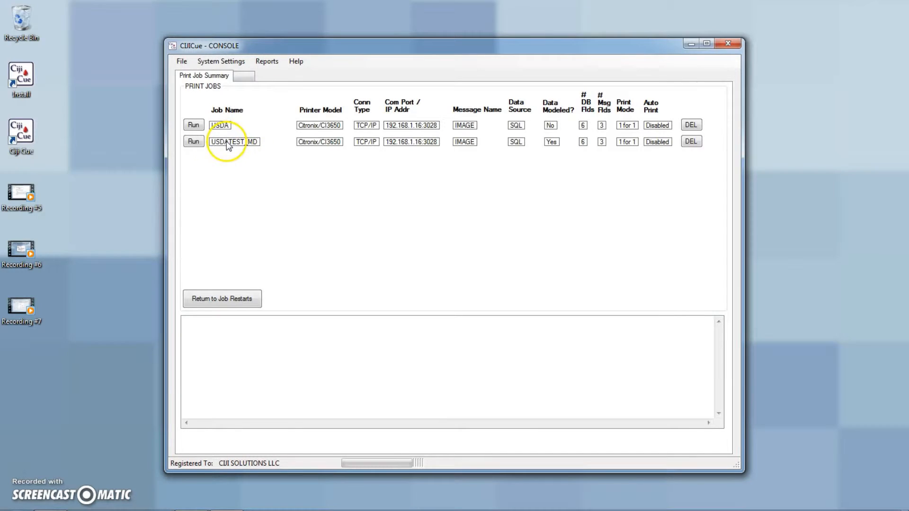
{"action": "left_click", "coordinate": [193, 141]}
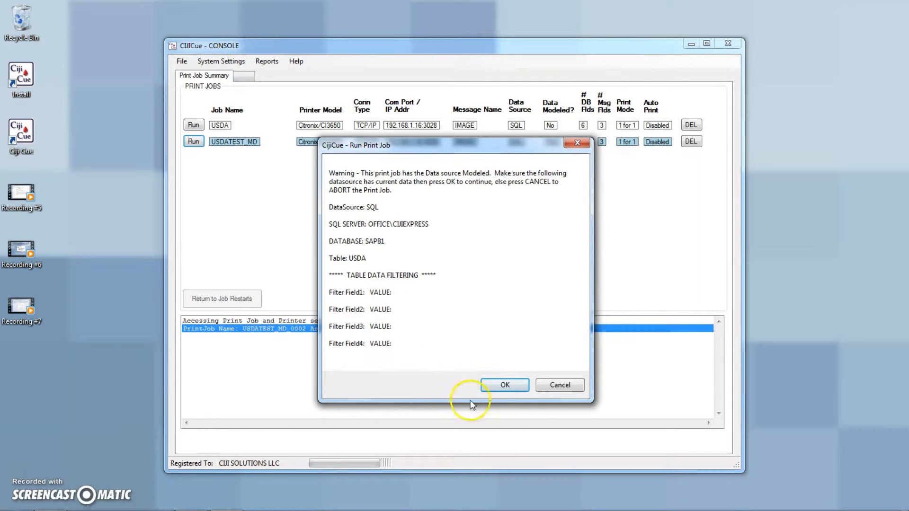
{"action": "left_click", "coordinate": [496, 383]}
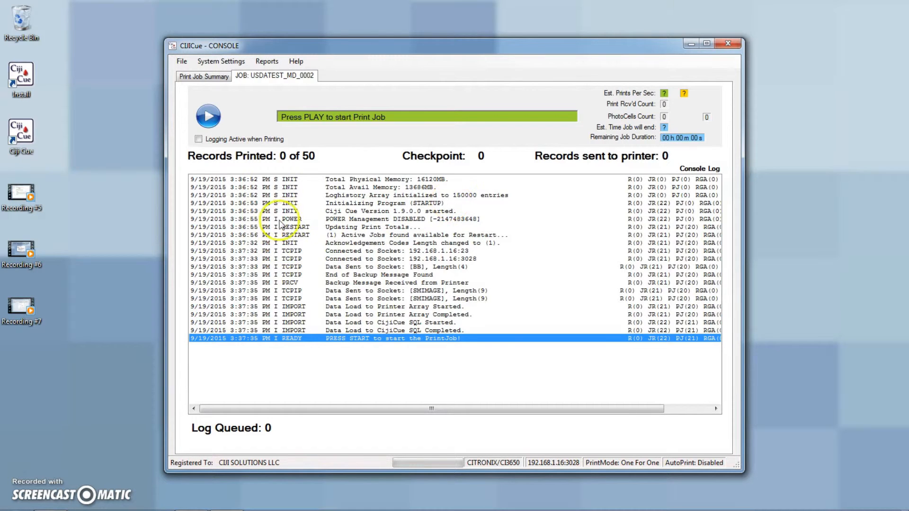
Step: Close the USDATEST_MD job's console, confirm the exit, and start Ciji Cue again from the desktop
{"action": "left_click", "coordinate": [206, 116]}
{"action": "left_click", "coordinate": [729, 43]}
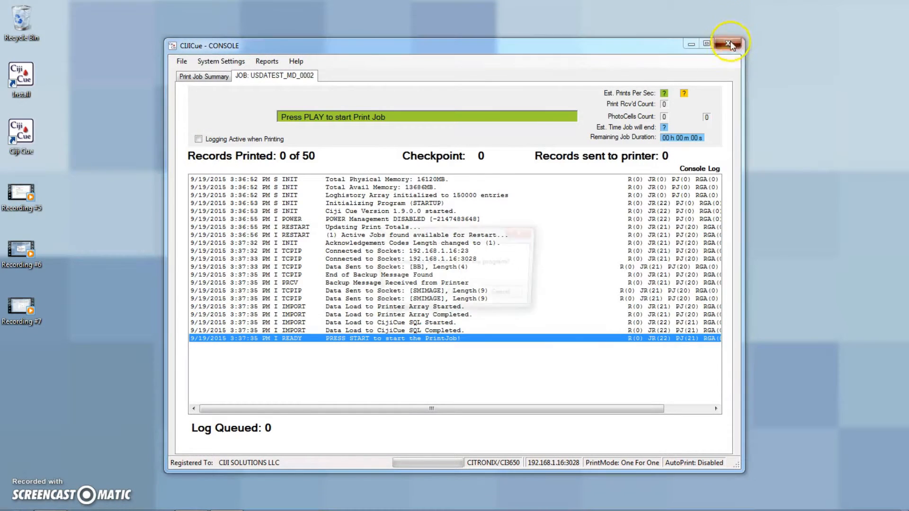
{"action": "left_click", "coordinate": [461, 295]}
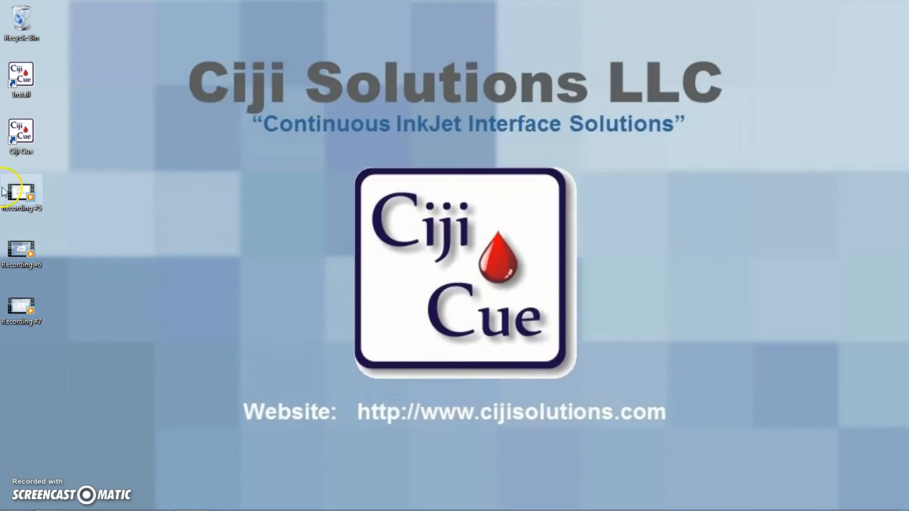
{"action": "double_click", "coordinate": [22, 130]}
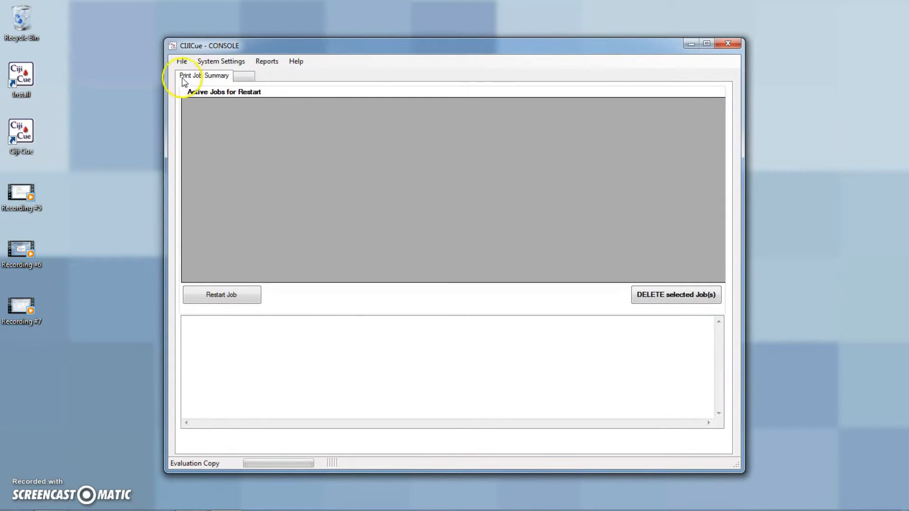
Step: Run the saved USDA print job and choose a comma-separated file whose first record has no field names as data source
{"action": "left_click", "coordinate": [181, 61]}
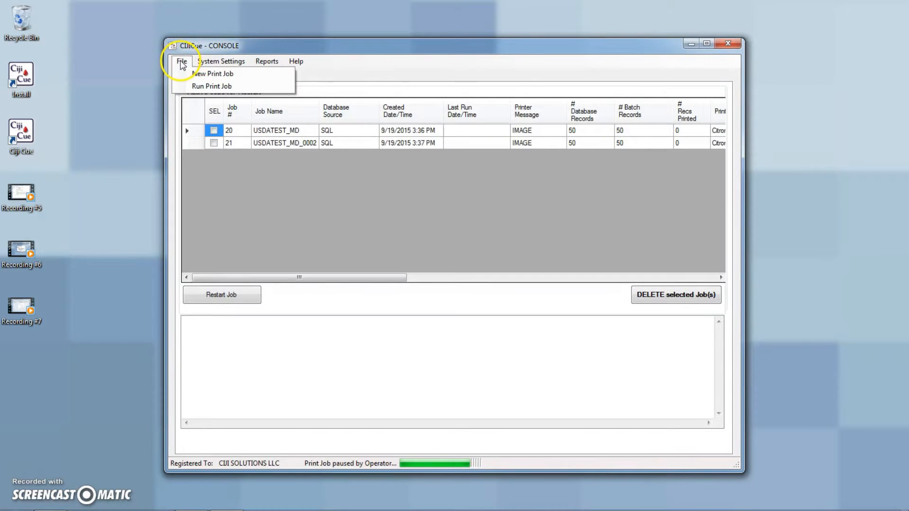
{"action": "left_click", "coordinate": [201, 87]}
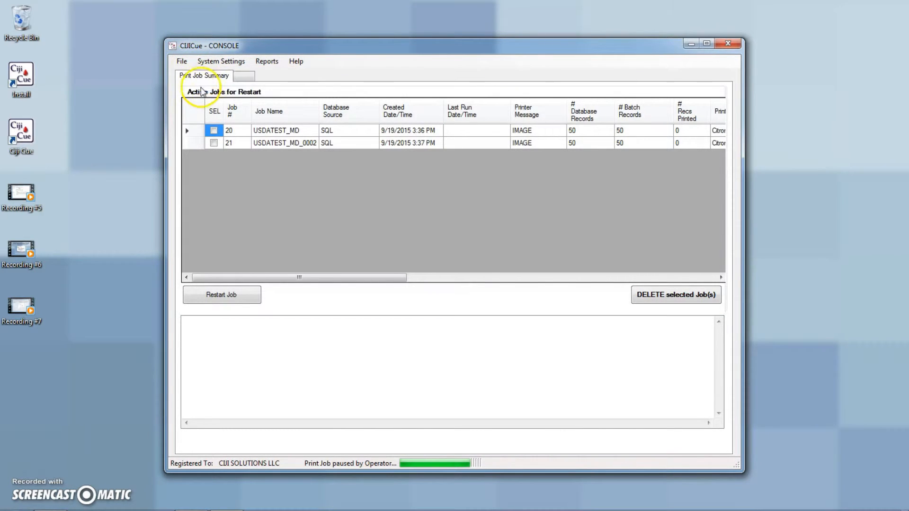
{"action": "left_click", "coordinate": [193, 126]}
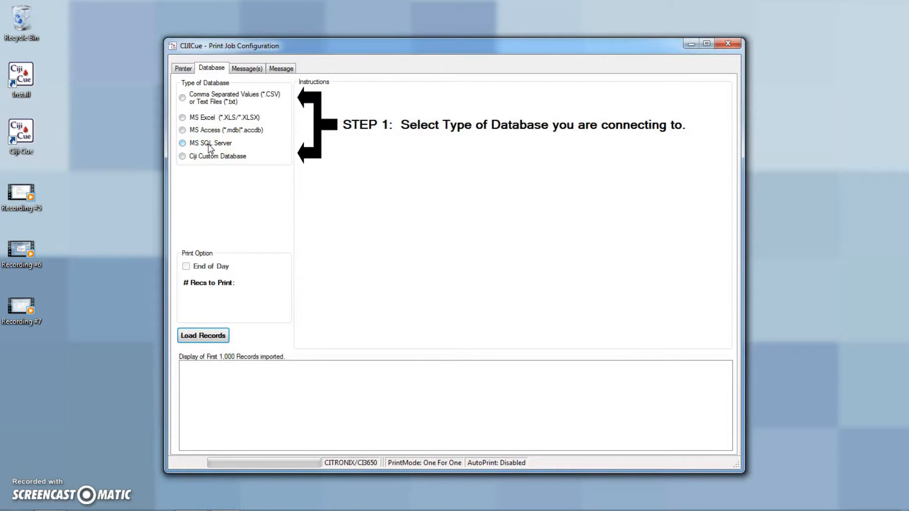
{"action": "left_click", "coordinate": [209, 101]}
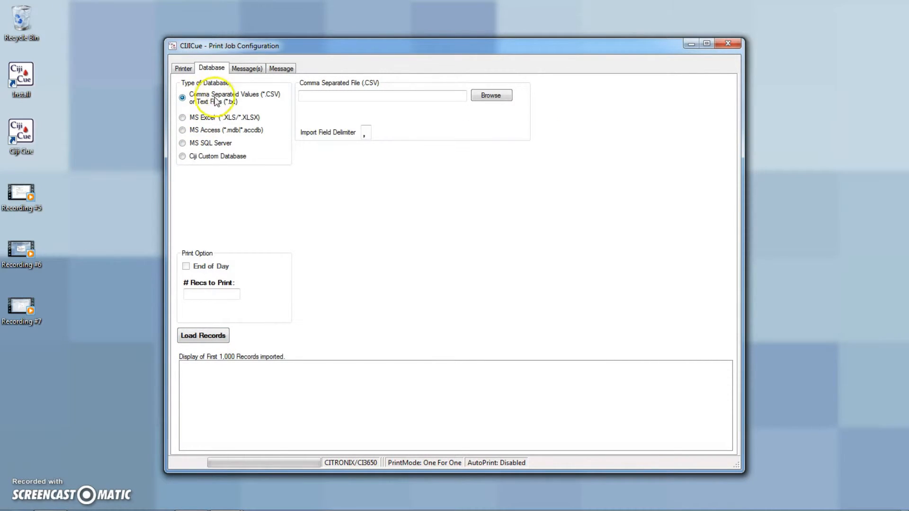
{"action": "left_click", "coordinate": [492, 95]}
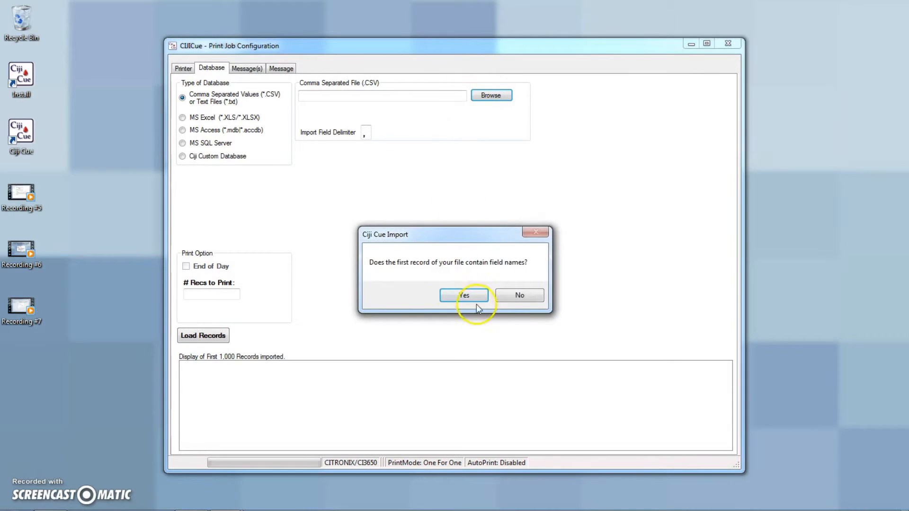
{"action": "left_click", "coordinate": [516, 296]}
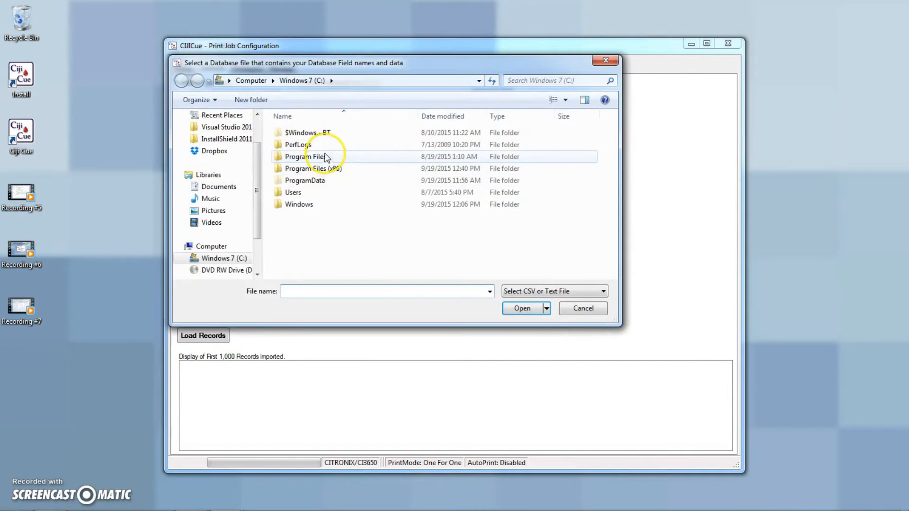
Step: Try to load the records of Message1FIELD1500.csv from Dropbox's Ciji Solutions TEST FILES folder into the USDA job
{"action": "left_click", "coordinate": [226, 151]}
{"action": "double_click", "coordinate": [291, 135]}
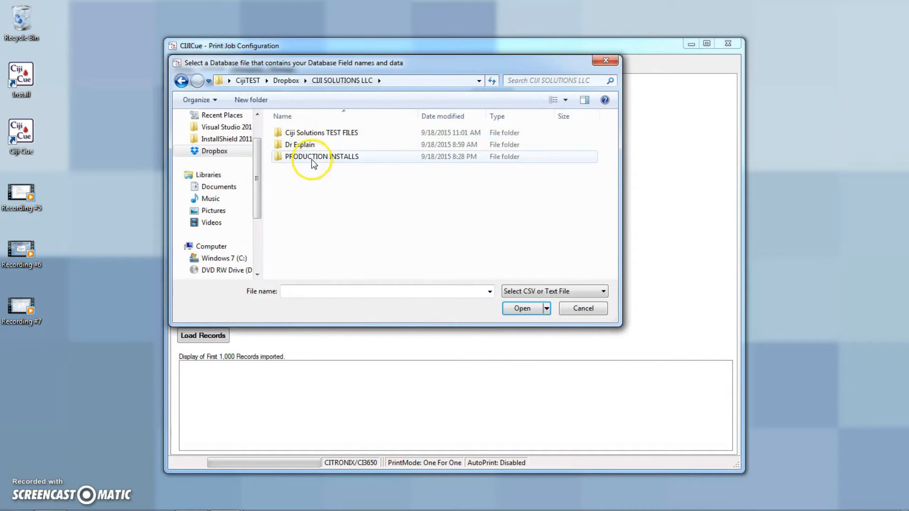
{"action": "double_click", "coordinate": [303, 133]}
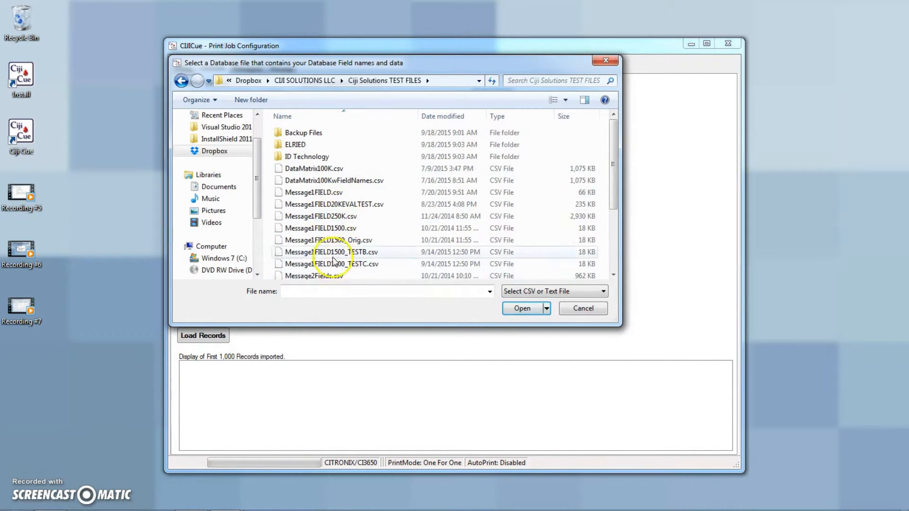
{"action": "double_click", "coordinate": [333, 228]}
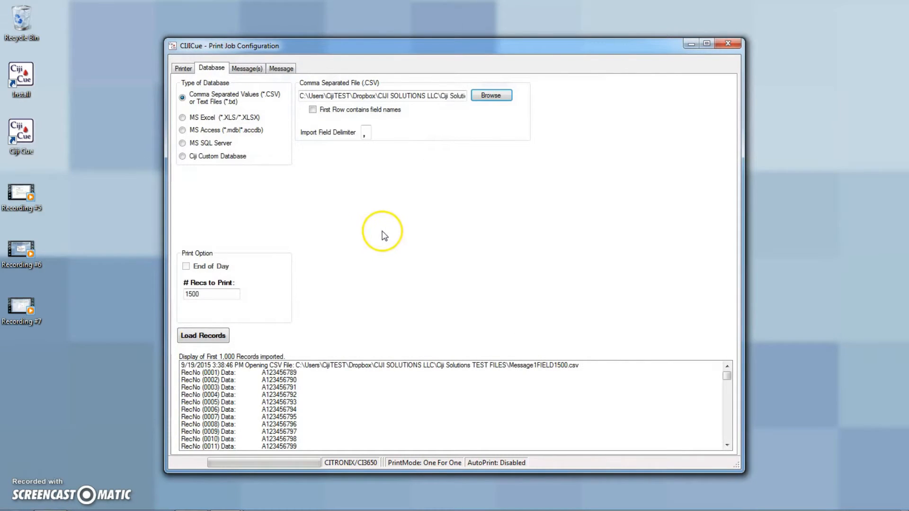
{"action": "left_click", "coordinate": [213, 336]}
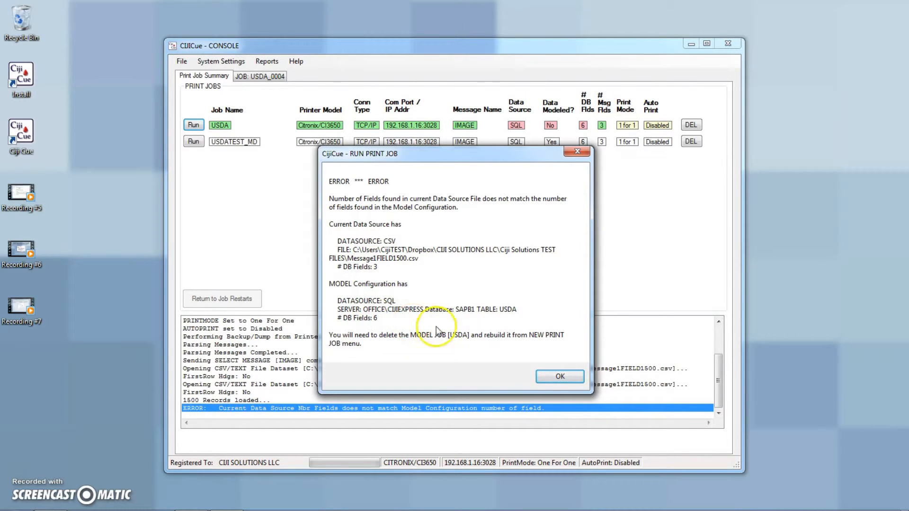
{"action": "left_click", "coordinate": [558, 376]}
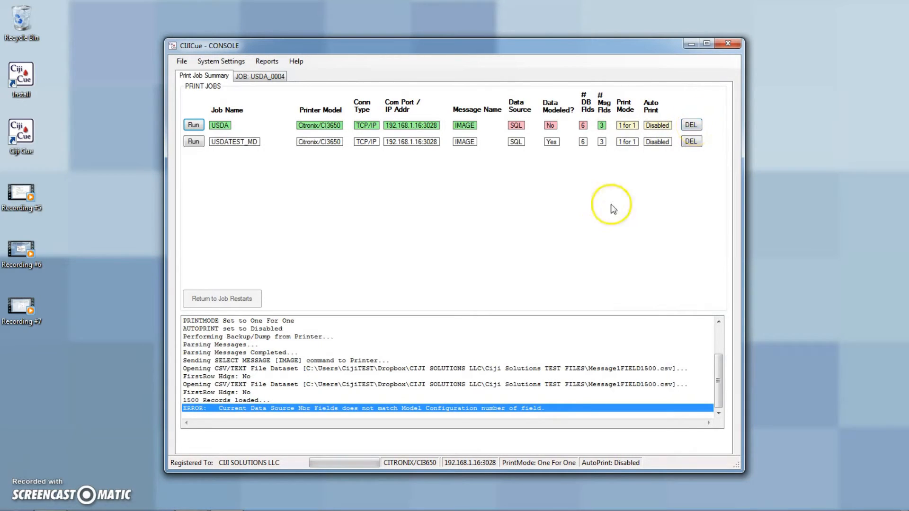
Step: Run the saved USDA print job again and choose MS SQL Server as its data source
{"action": "left_click", "coordinate": [183, 61]}
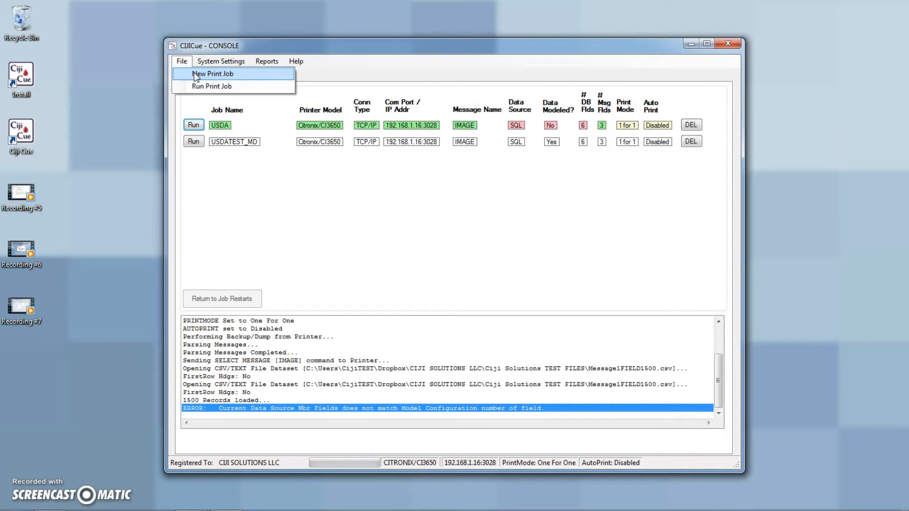
{"action": "left_click", "coordinate": [195, 74]}
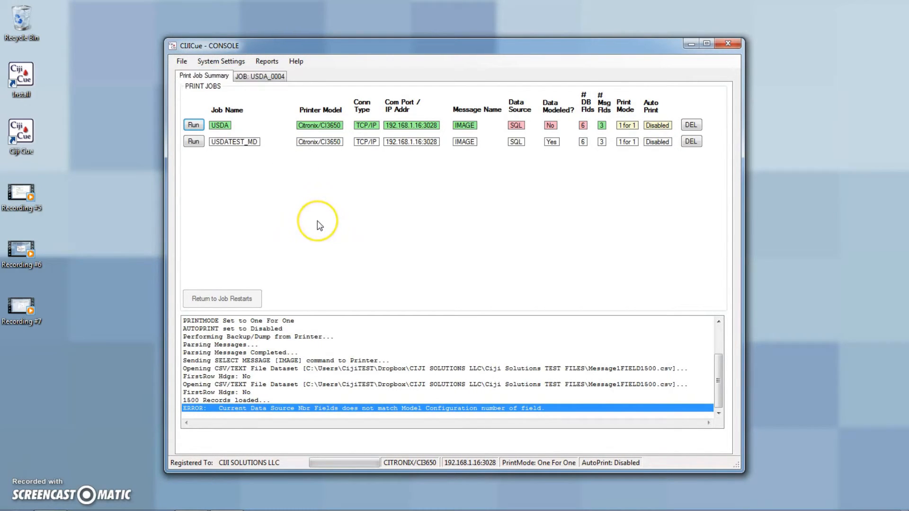
{"action": "left_click", "coordinate": [193, 125]}
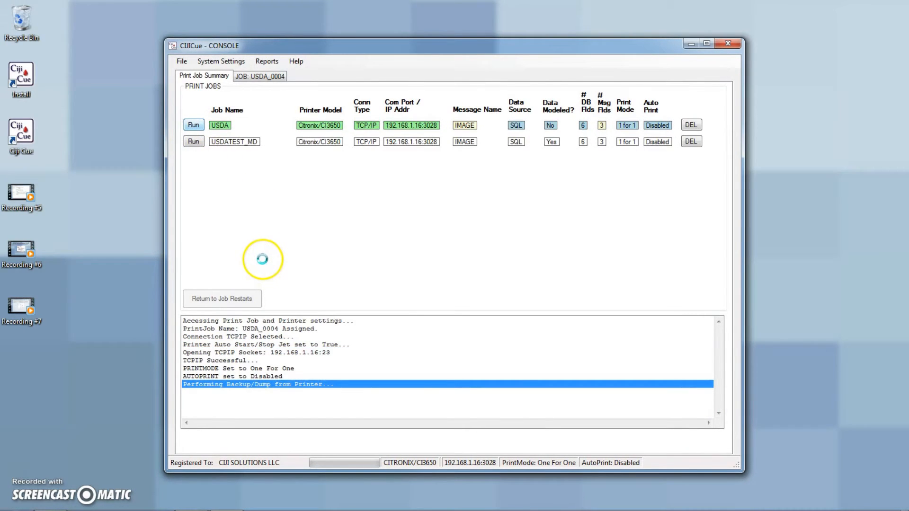
{"action": "left_click", "coordinate": [197, 142]}
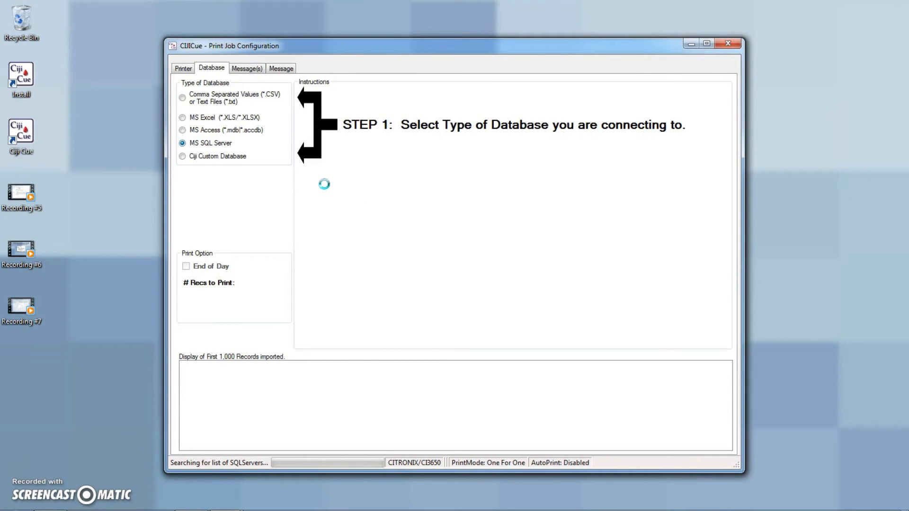
Step: Connect to the OFFICE\CIJIEXPRESS server with SQL Server Security, entering the username SAPB1 and the account password
{"action": "left_click", "coordinate": [370, 118]}
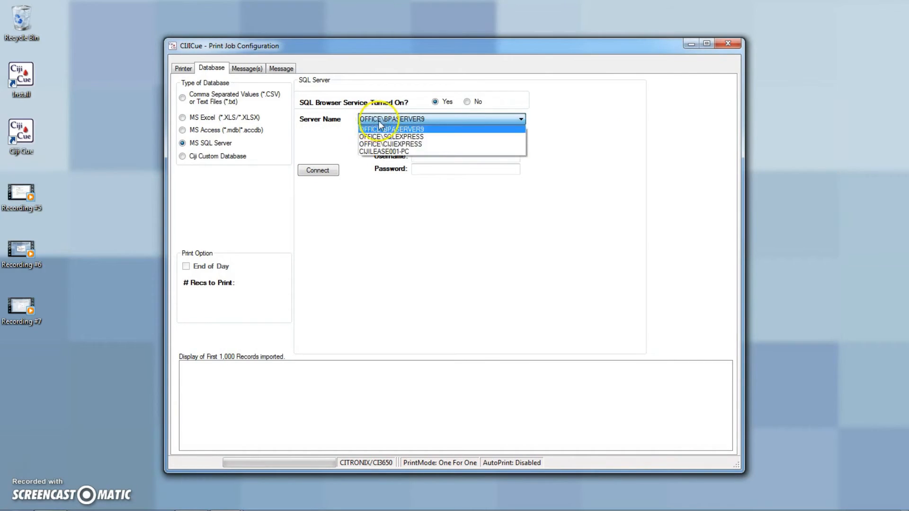
{"action": "left_click", "coordinate": [386, 144]}
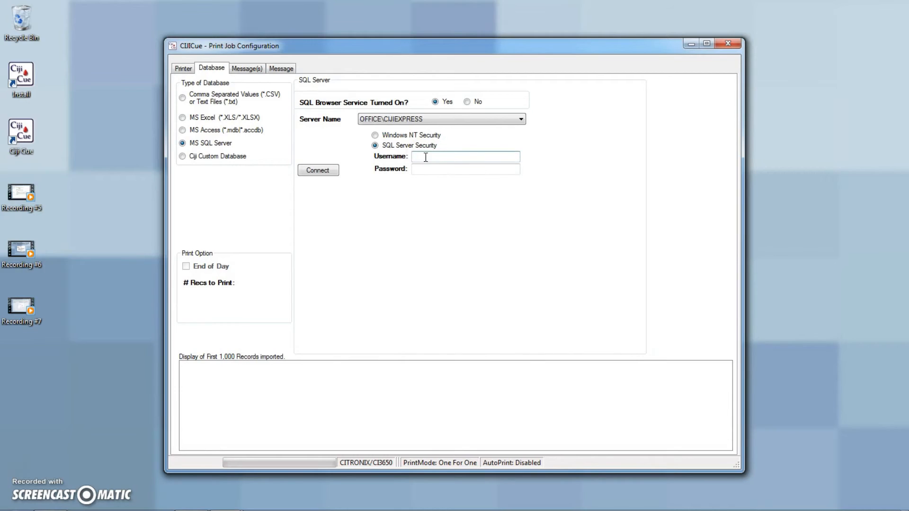
{"action": "type", "text": "SAPB1"}
{"action": "key", "text": "Tab"}
{"action": "type", "text": "*****"}
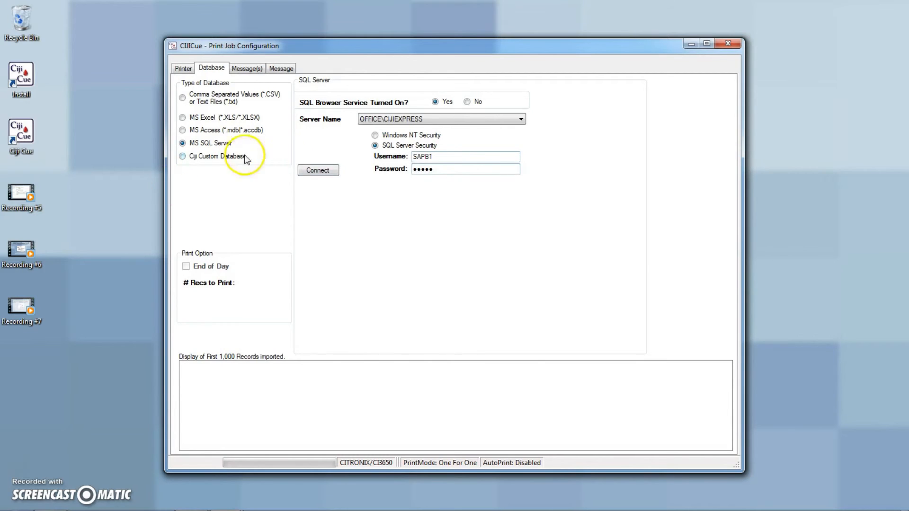
{"action": "left_click", "coordinate": [316, 170]}
Step: Select the USDA table in the SAPB1 database, process it without filtering, and load its records
{"action": "left_click", "coordinate": [365, 193]}
{"action": "left_click", "coordinate": [366, 218]}
{"action": "left_click", "coordinate": [372, 208]}
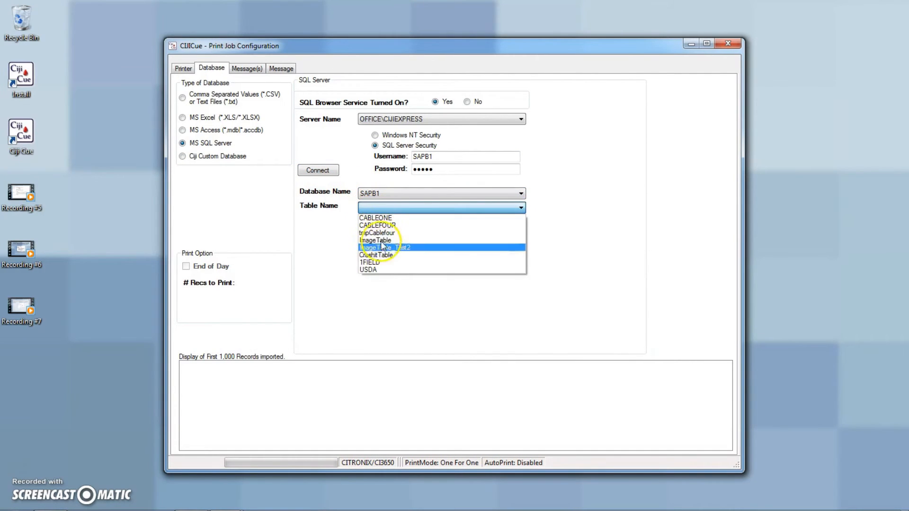
{"action": "left_click", "coordinate": [381, 270]}
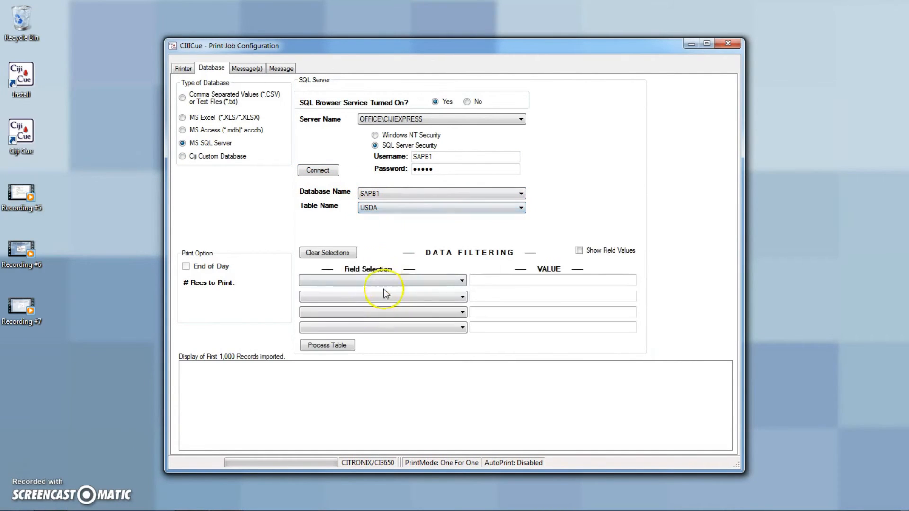
{"action": "left_click", "coordinate": [326, 345]}
{"action": "left_click", "coordinate": [210, 336]}
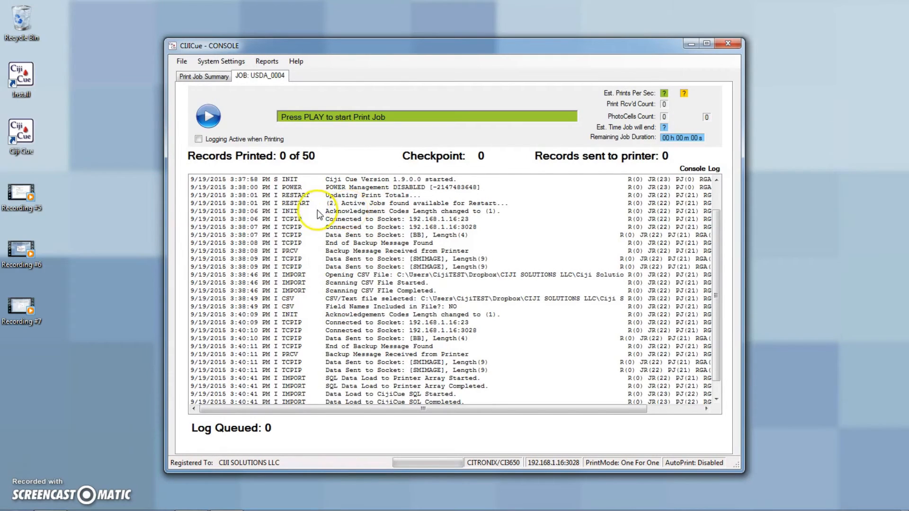
Step: Start the print job after accepting its non-modeled data mapping, and pause and stop it to end printing for the day
{"action": "left_click", "coordinate": [205, 116]}
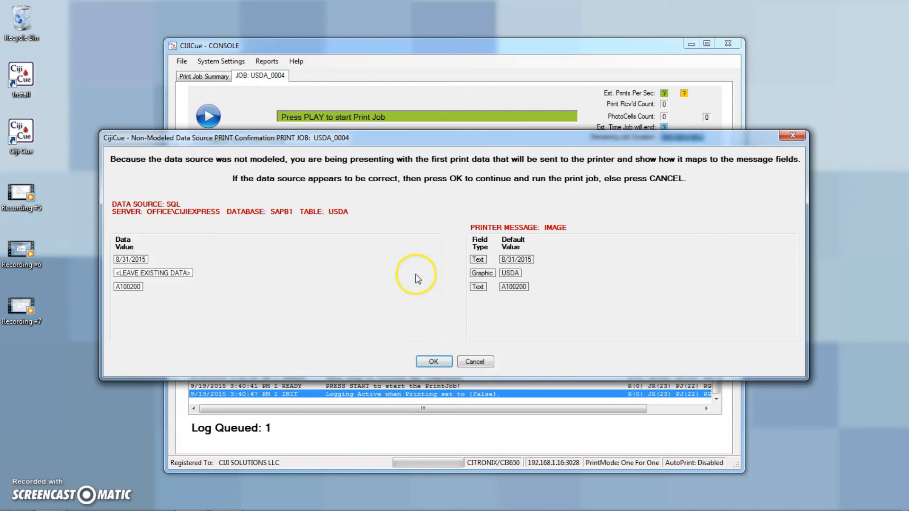
{"action": "left_click", "coordinate": [432, 360]}
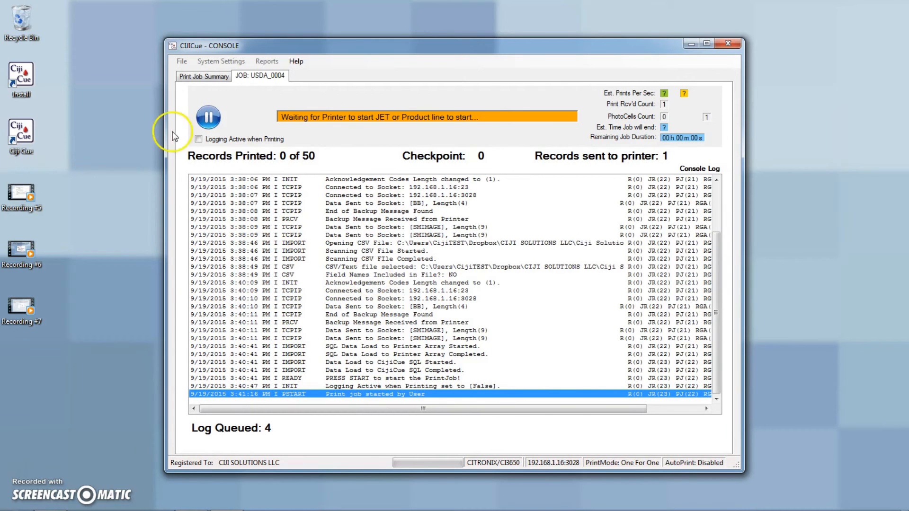
{"action": "left_click", "coordinate": [209, 117]}
{"action": "left_click", "coordinate": [239, 118]}
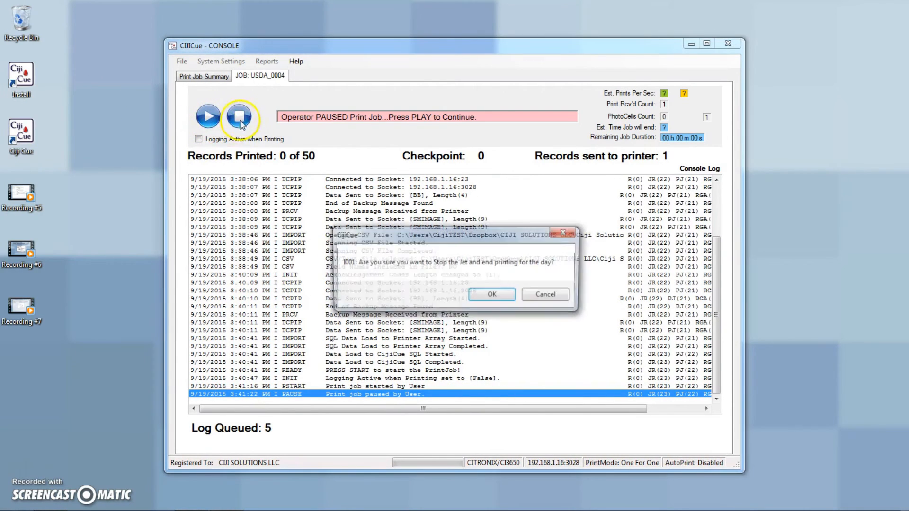
{"action": "left_click", "coordinate": [480, 300]}
{"action": "left_click", "coordinate": [479, 299]}
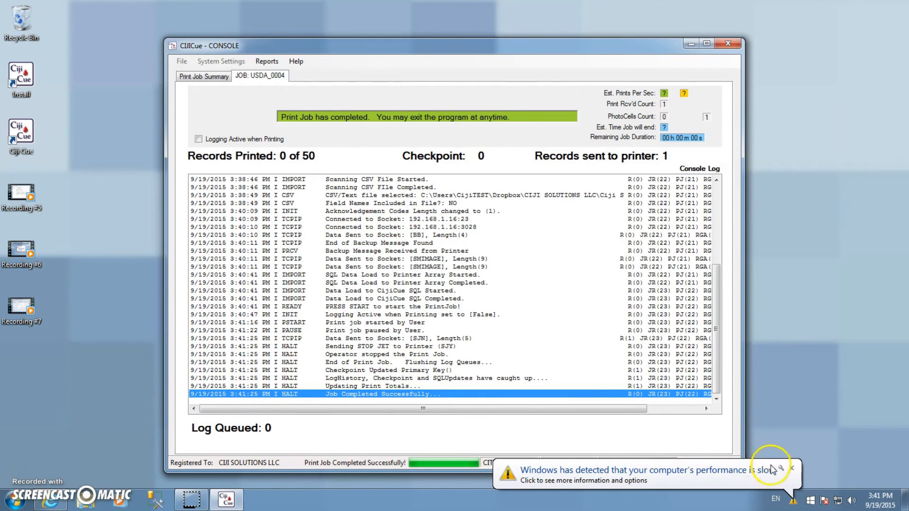
{"action": "left_click", "coordinate": [791, 468]}
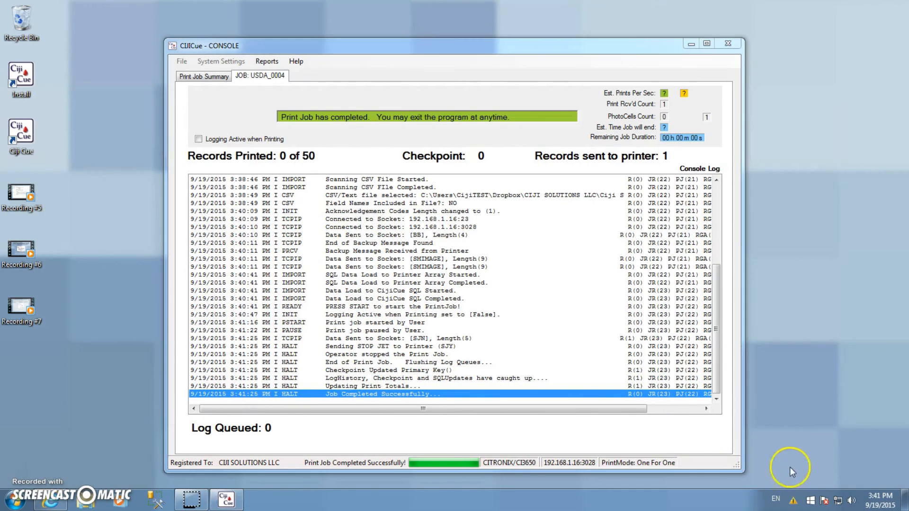
{"action": "left_click", "coordinate": [297, 61]}
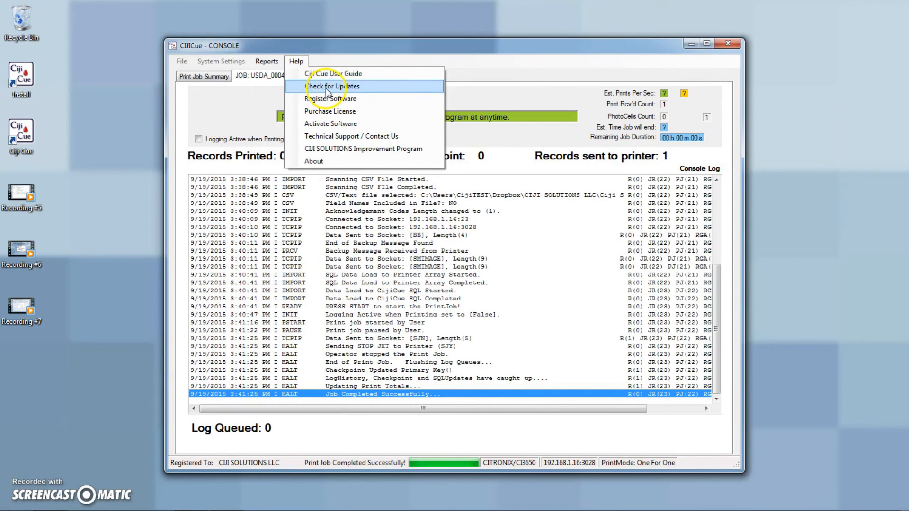
{"action": "left_click", "coordinate": [323, 47]}
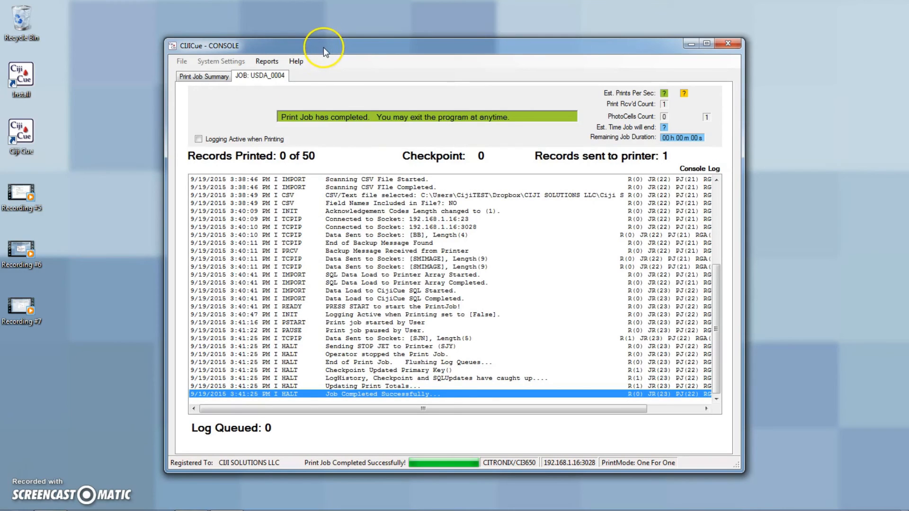